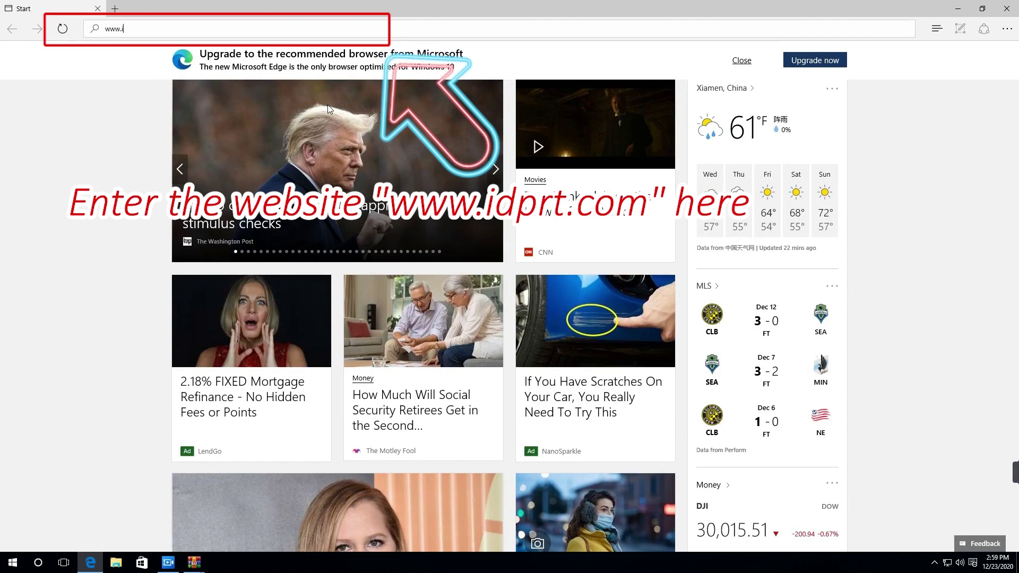
{"action": "type", "text": "d"}
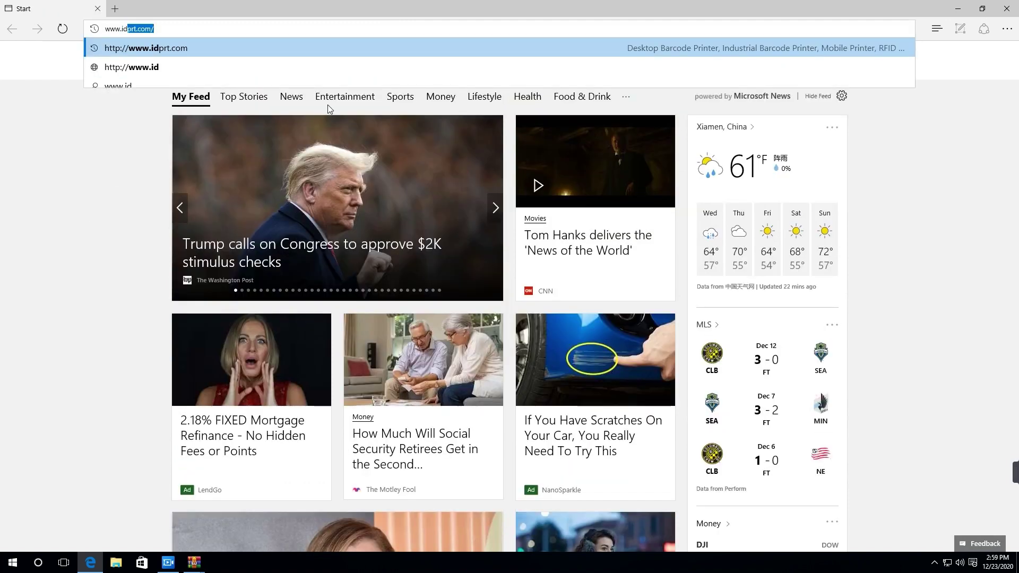
{"action": "type", "text": "prt."}
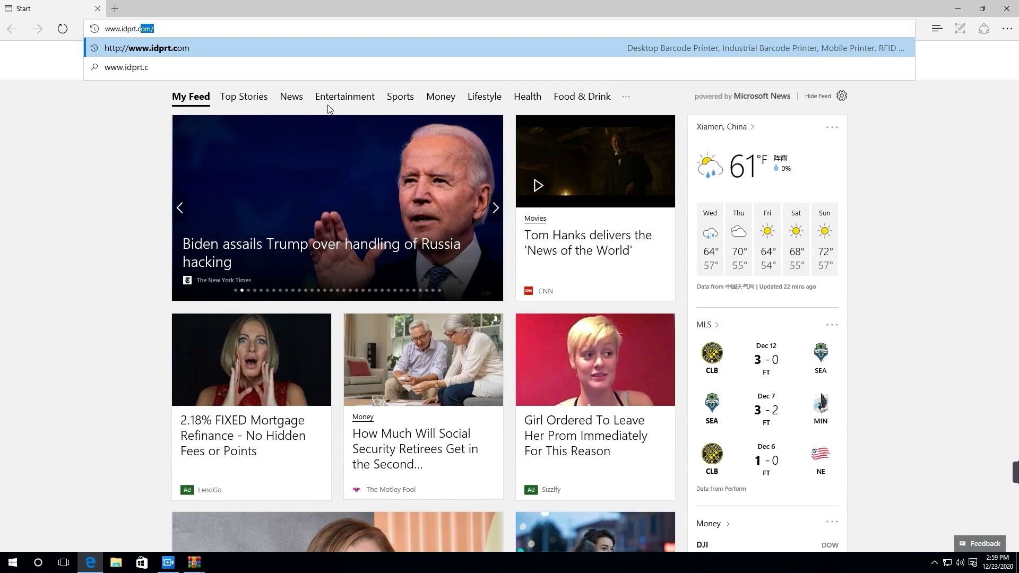
{"action": "type", "text": "com\\"}
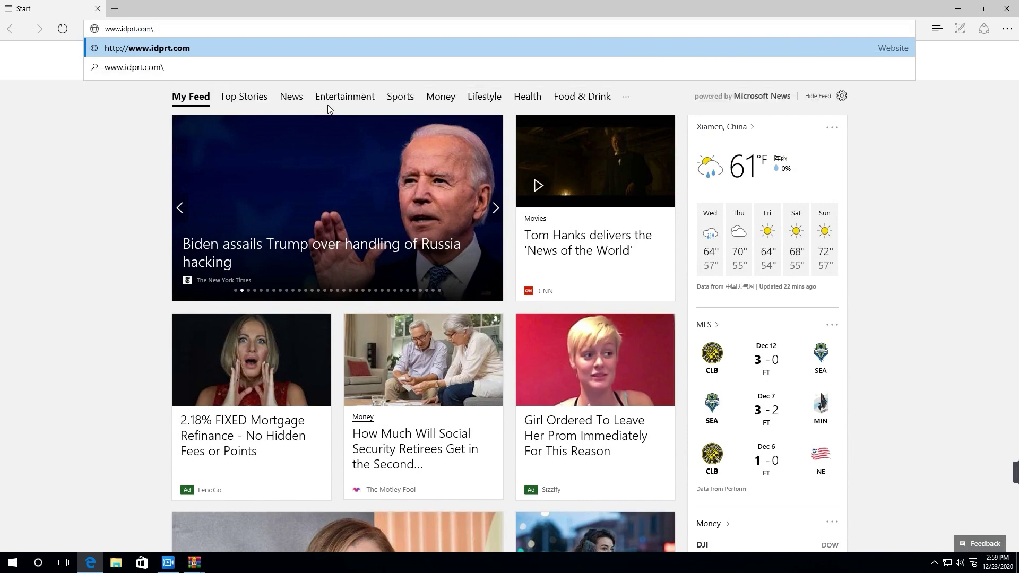
{"action": "key", "text": "Return"}
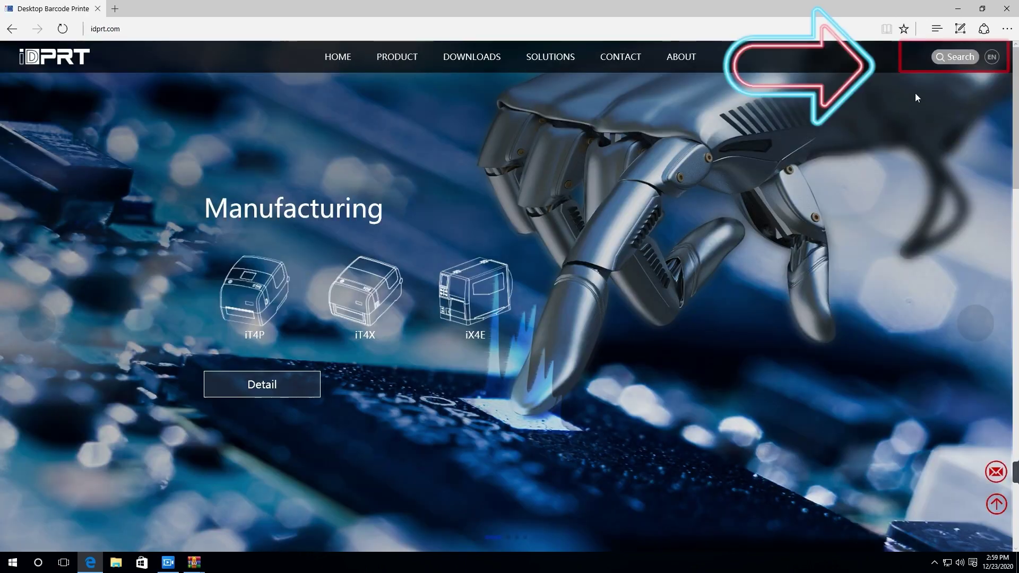
Search the iDPRT site for SP410, download its Windows TSPL driver zip, and show it in Downloads.
{"action": "left_click", "coordinate": [955, 56]}
{"action": "type", "text": "SP"}
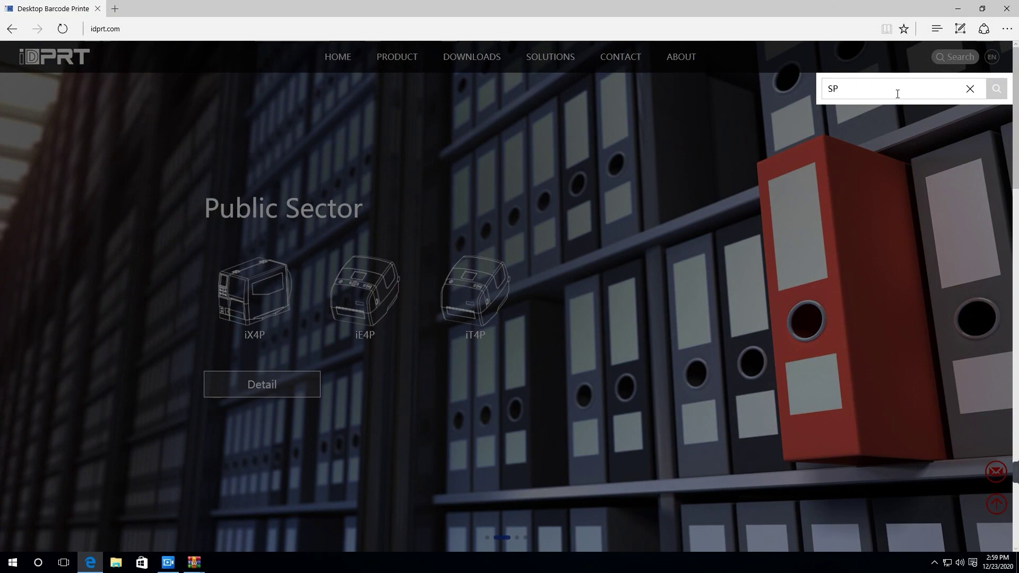
{"action": "type", "text": "410"}
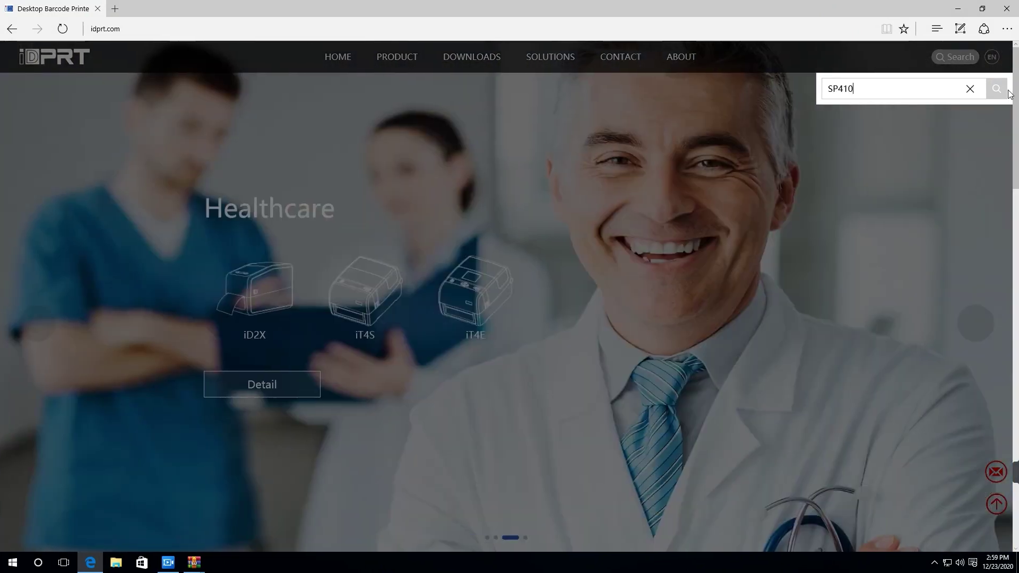
{"action": "left_click", "coordinate": [996, 89]}
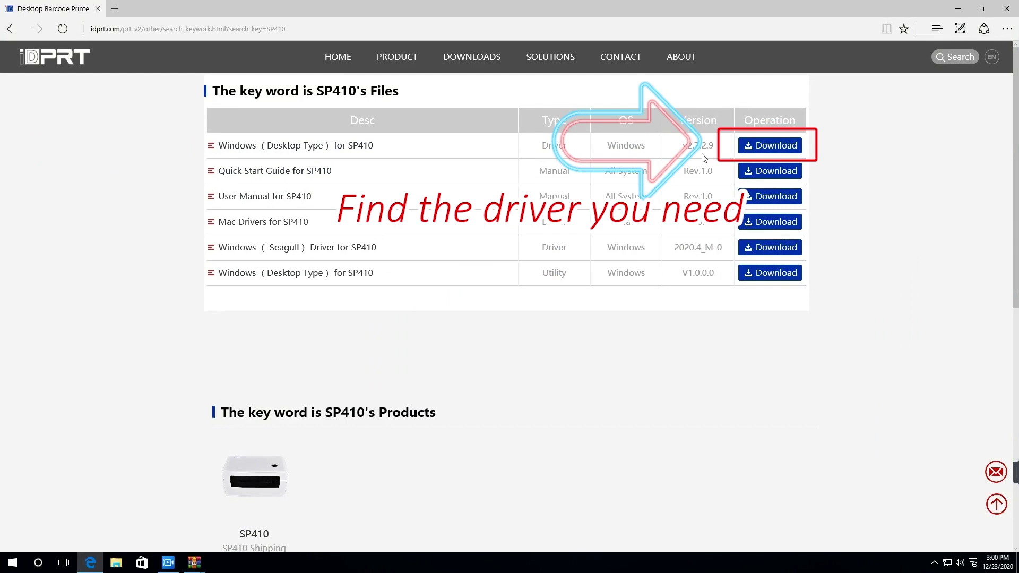
{"action": "left_click", "coordinate": [776, 148]}
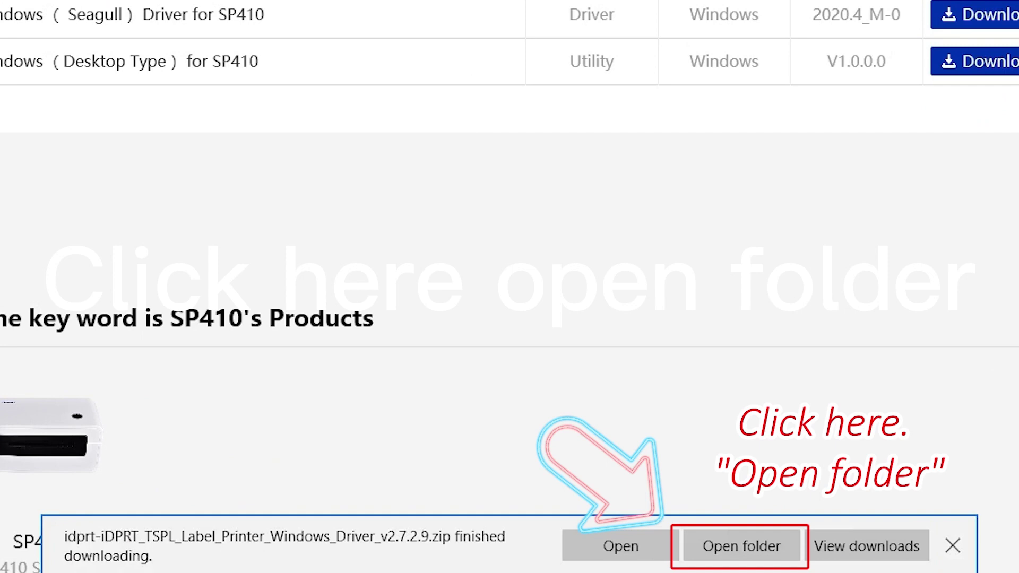
{"action": "left_click", "coordinate": [720, 556]}
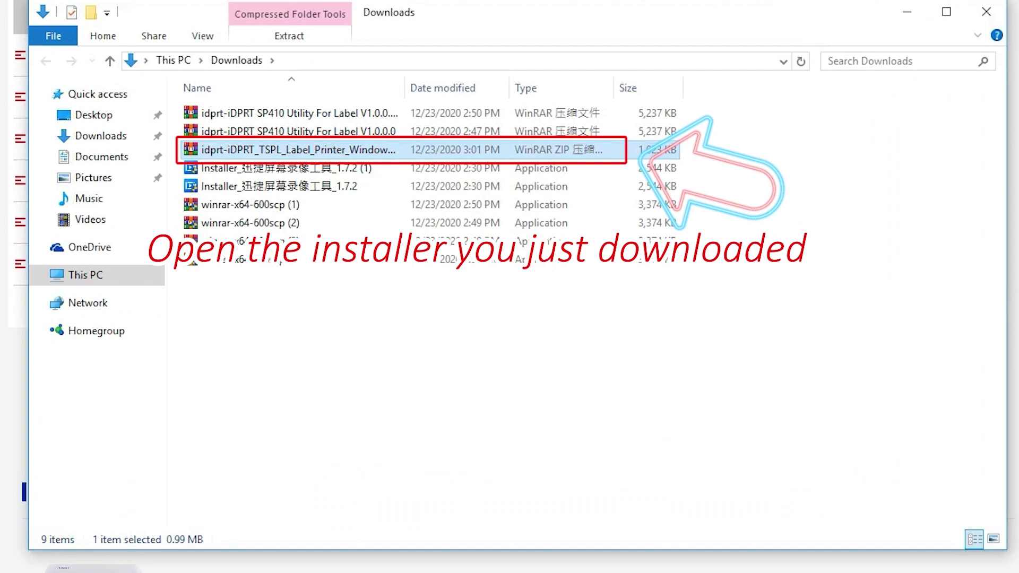
Extract the driver zip with WinRAR into an 'idprt-iDPRT_TSPL...' folder and open it.
{"action": "right_click", "coordinate": [346, 151]}
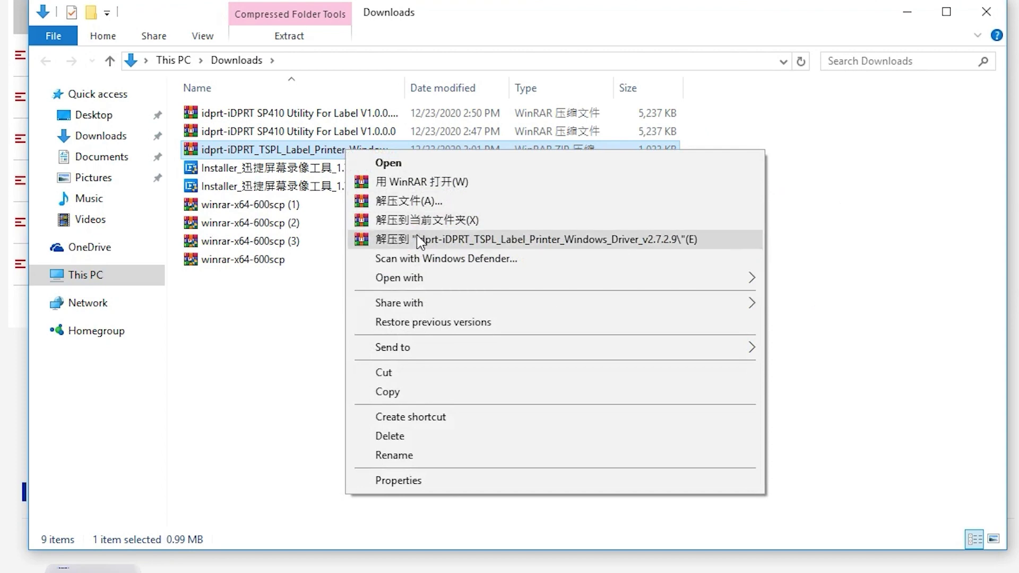
{"action": "left_click", "coordinate": [448, 243]}
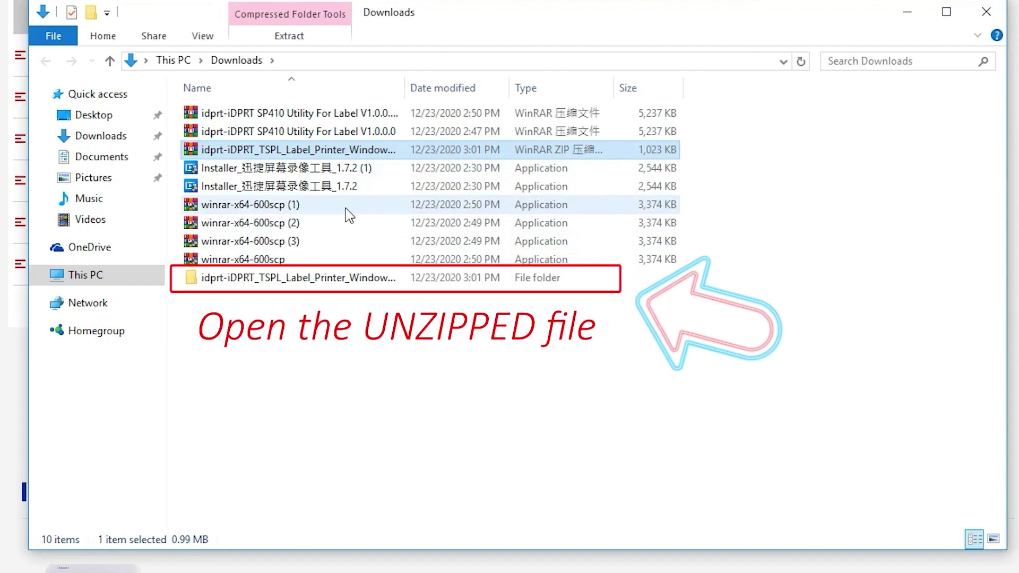
{"action": "double_click", "coordinate": [304, 279]}
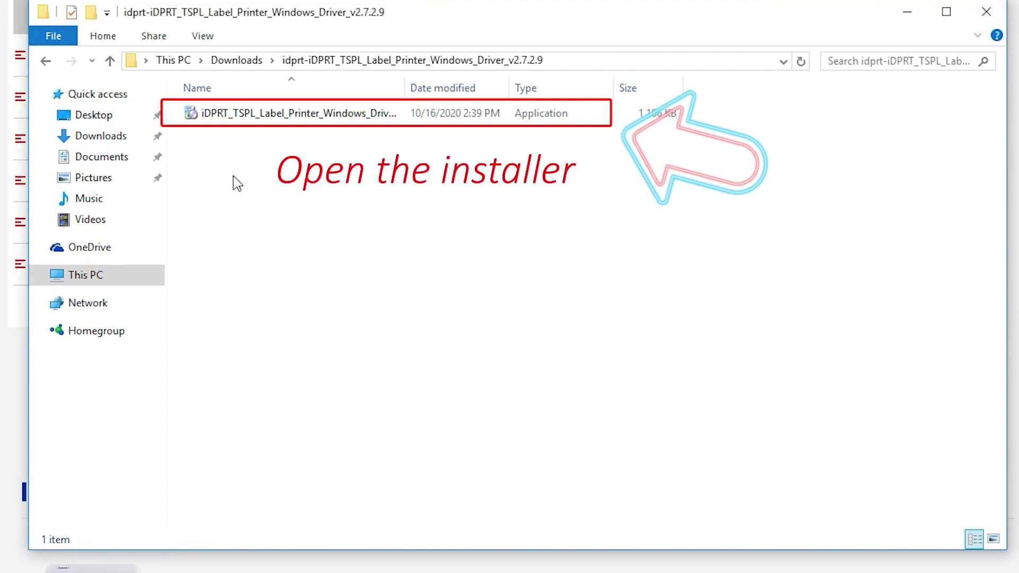
Run the installer in English, accept the license, approve the driver install, and finish setup.
{"action": "left_click", "coordinate": [240, 117]}
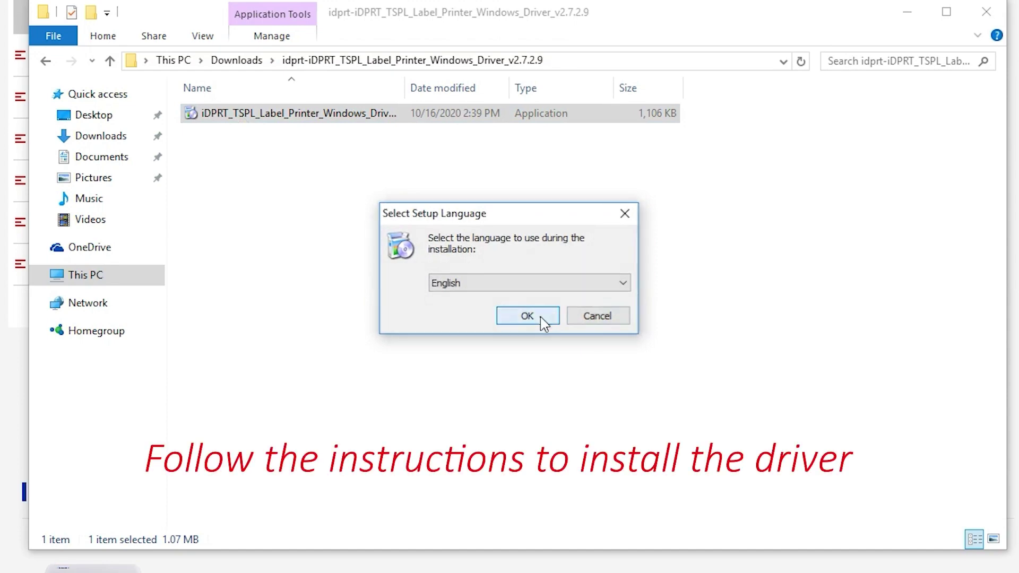
{"action": "left_click", "coordinate": [546, 320]}
{"action": "left_click", "coordinate": [335, 361]}
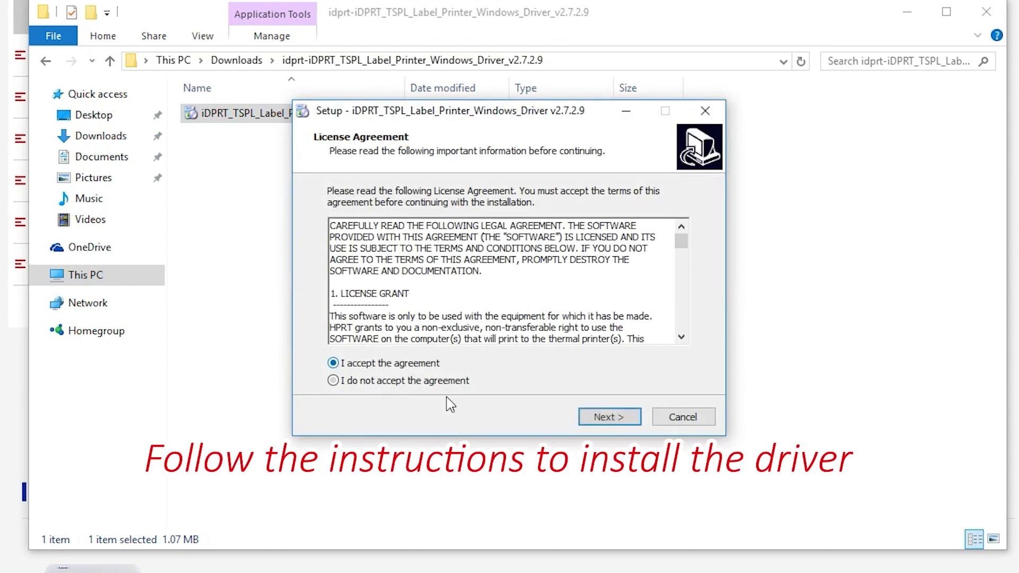
{"action": "left_click", "coordinate": [604, 416]}
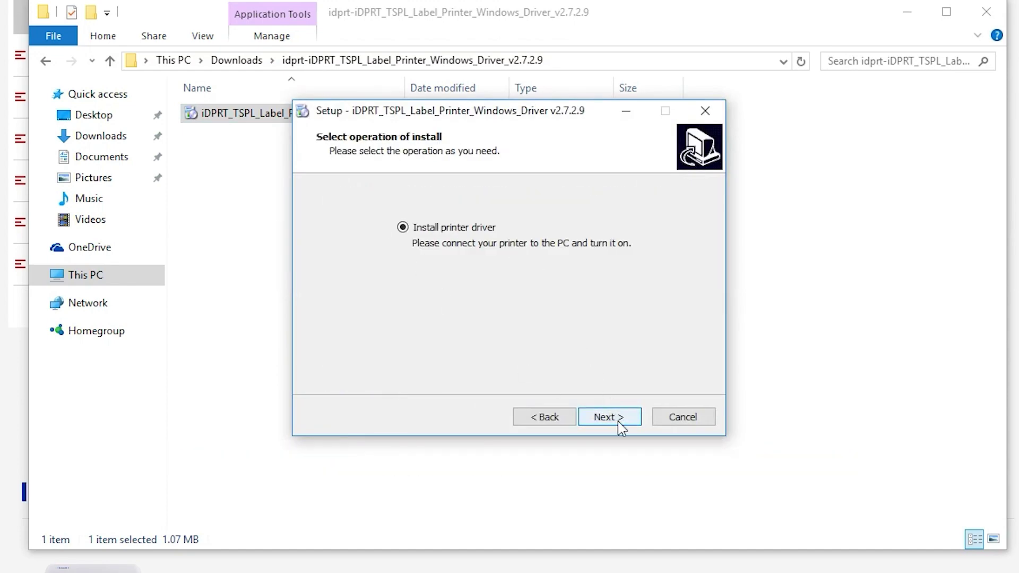
{"action": "left_click", "coordinate": [618, 421]}
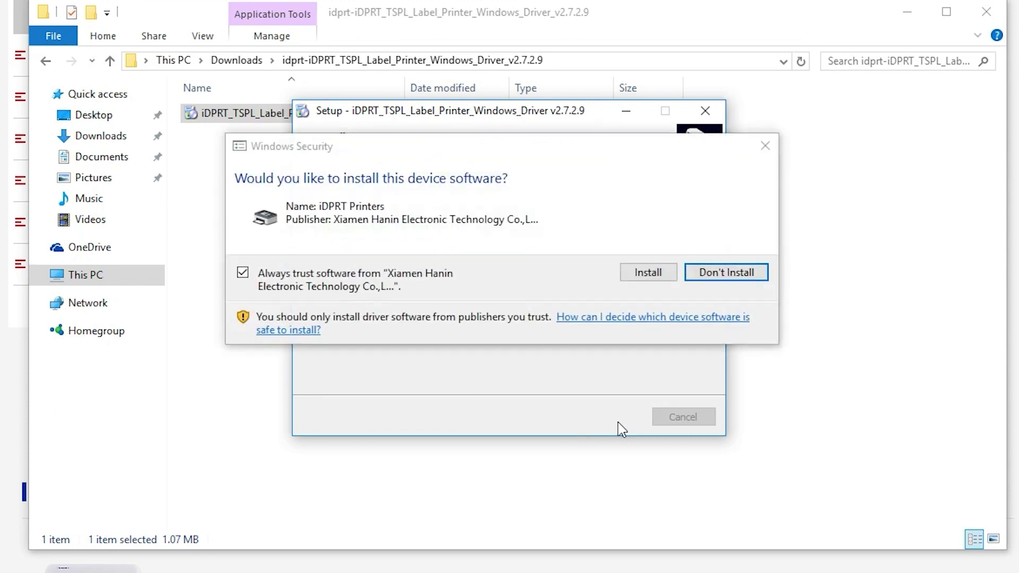
{"action": "left_click", "coordinate": [649, 278]}
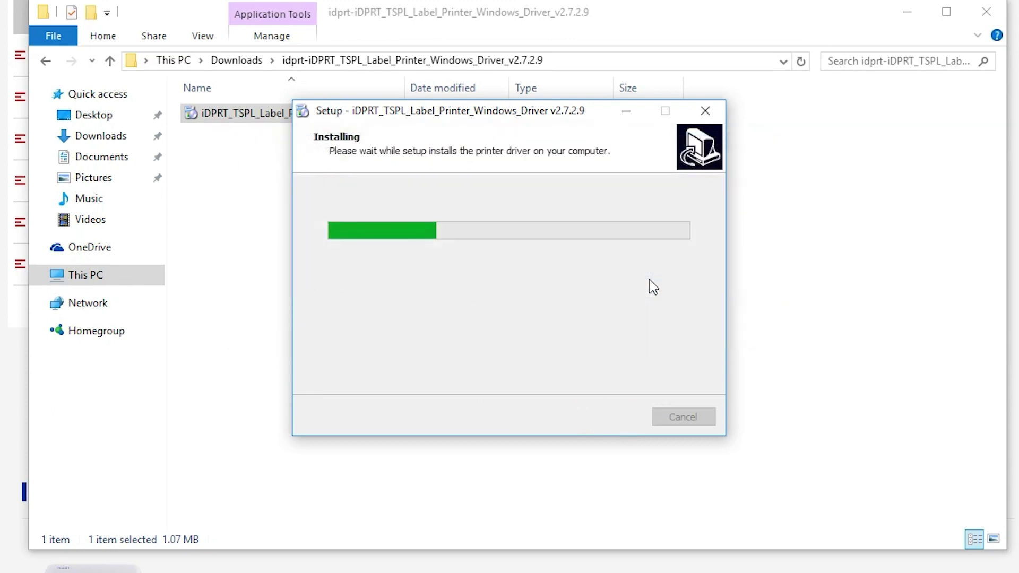
{"action": "left_click", "coordinate": [609, 417]}
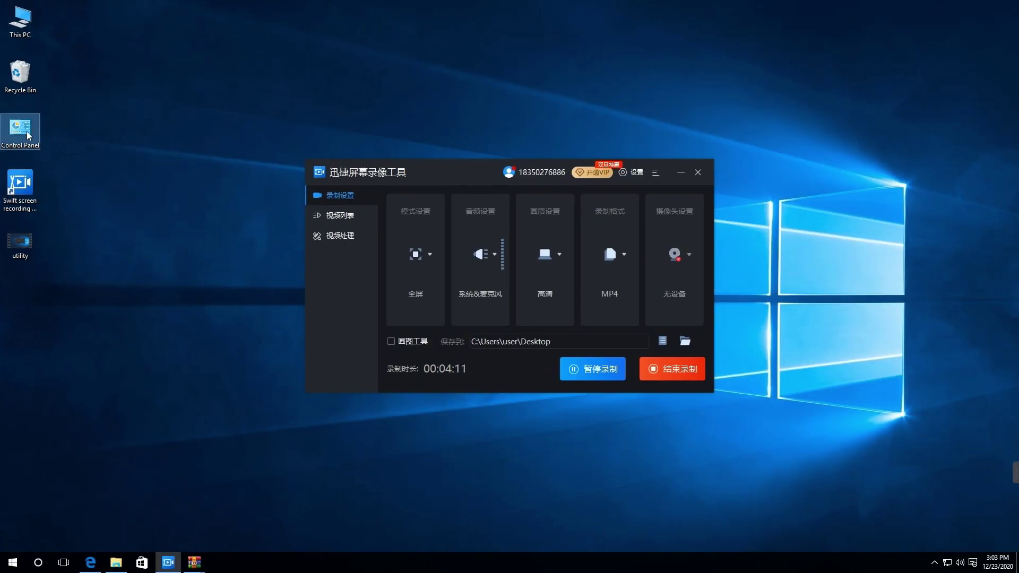
Open Control Panel's Devices and Printers and select the iDPRT SP410 printer.
{"action": "double_click", "coordinate": [26, 131]}
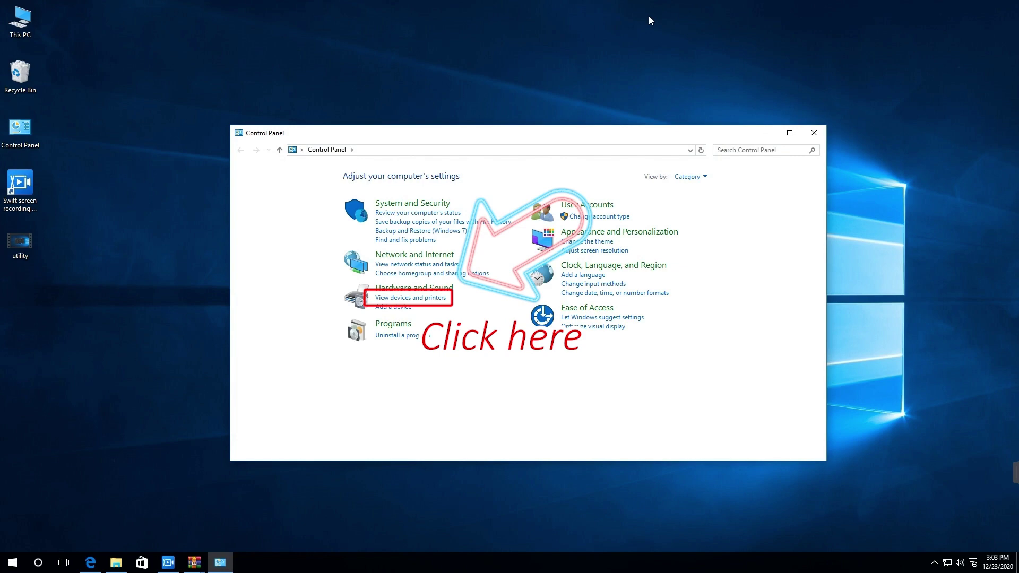
{"action": "left_click", "coordinate": [410, 299]}
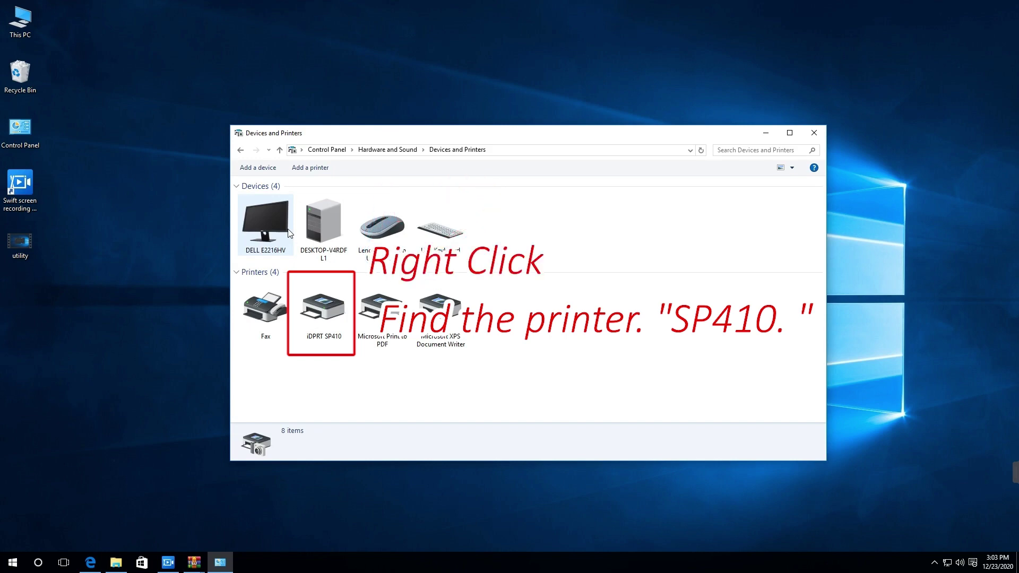
{"action": "left_click", "coordinate": [320, 316]}
{"action": "right_click", "coordinate": [319, 317]}
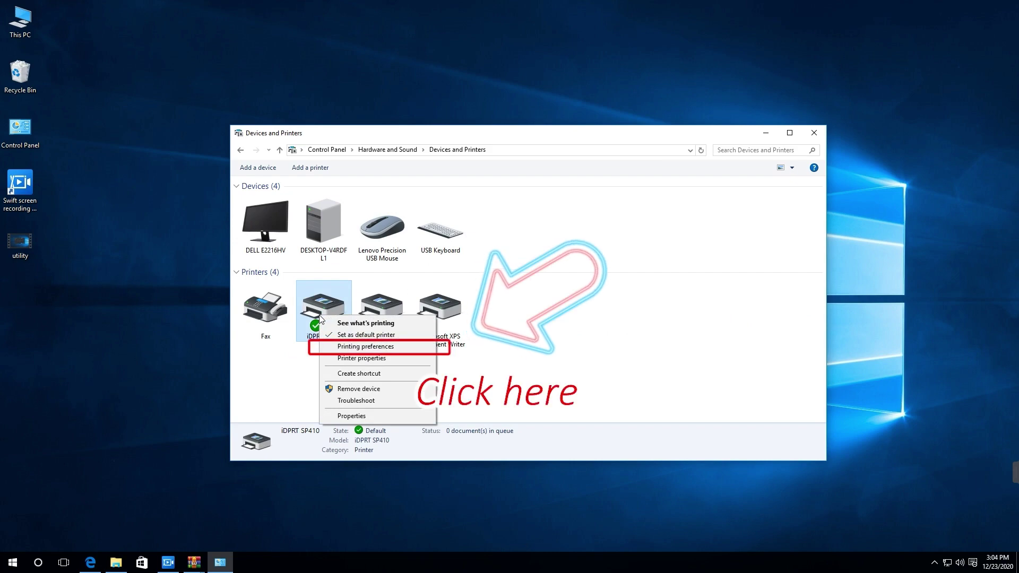
{"action": "left_click", "coordinate": [366, 347]}
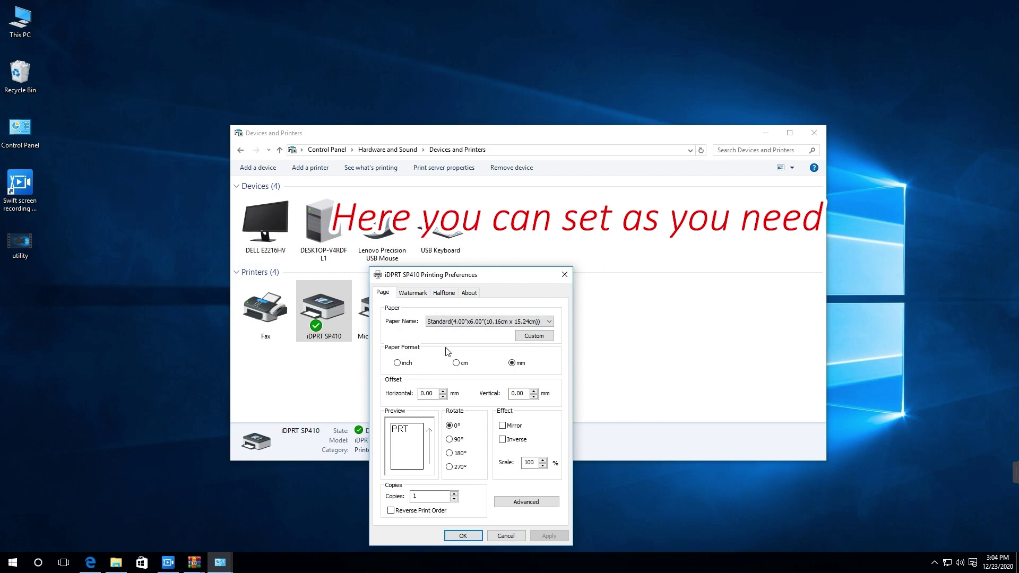
{"action": "left_click", "coordinate": [412, 294]}
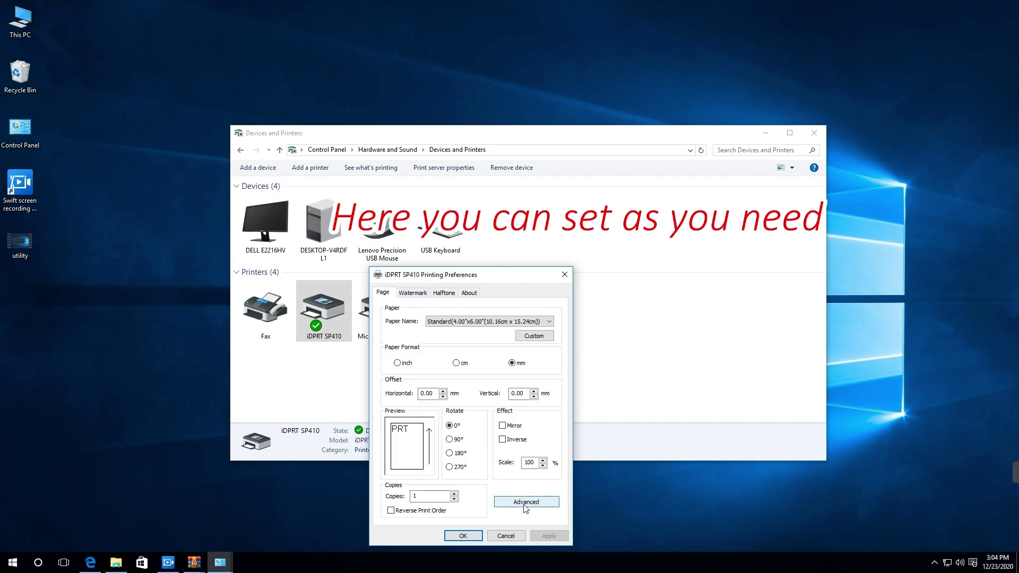
{"action": "left_click", "coordinate": [525, 504]}
{"action": "left_click", "coordinate": [440, 334]}
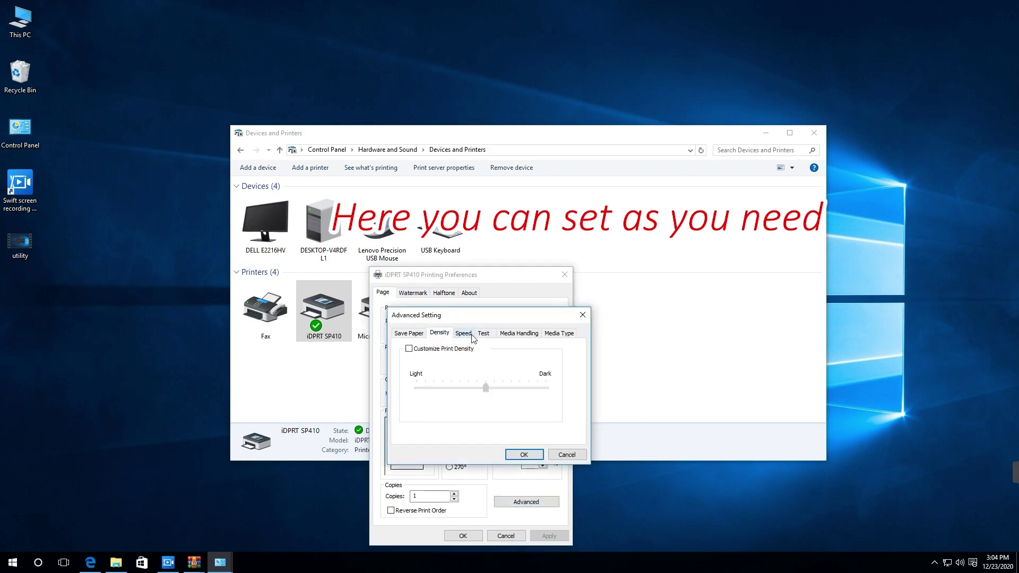
{"action": "left_click", "coordinate": [483, 336]}
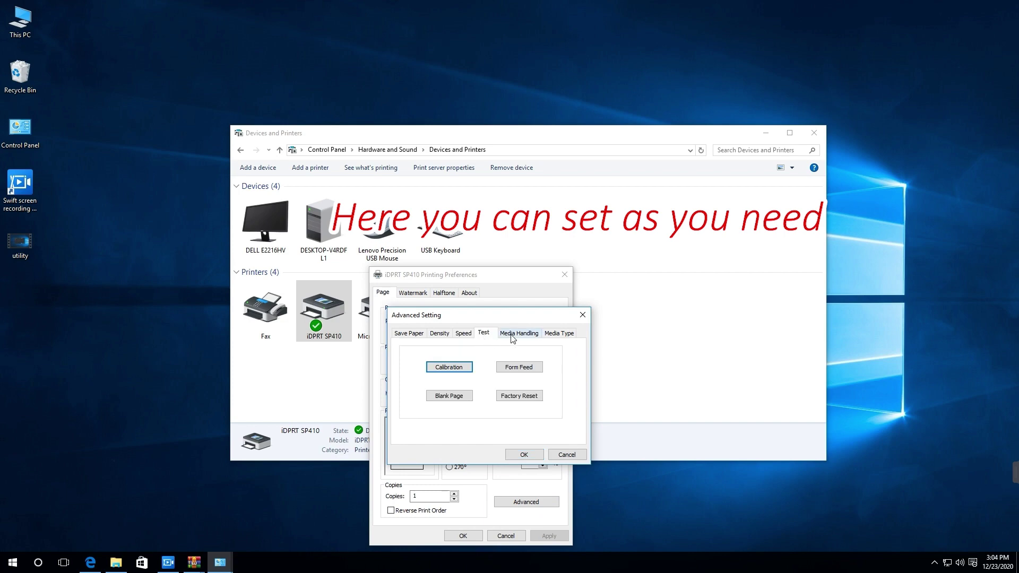
{"action": "left_click", "coordinate": [511, 334]}
{"action": "left_click", "coordinate": [558, 335]}
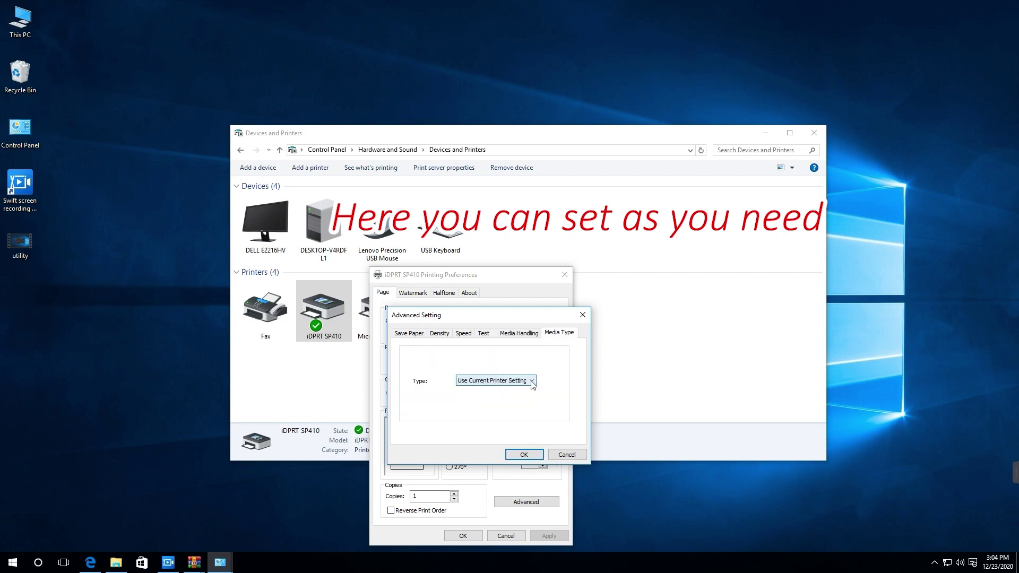
{"action": "left_click", "coordinate": [532, 382]}
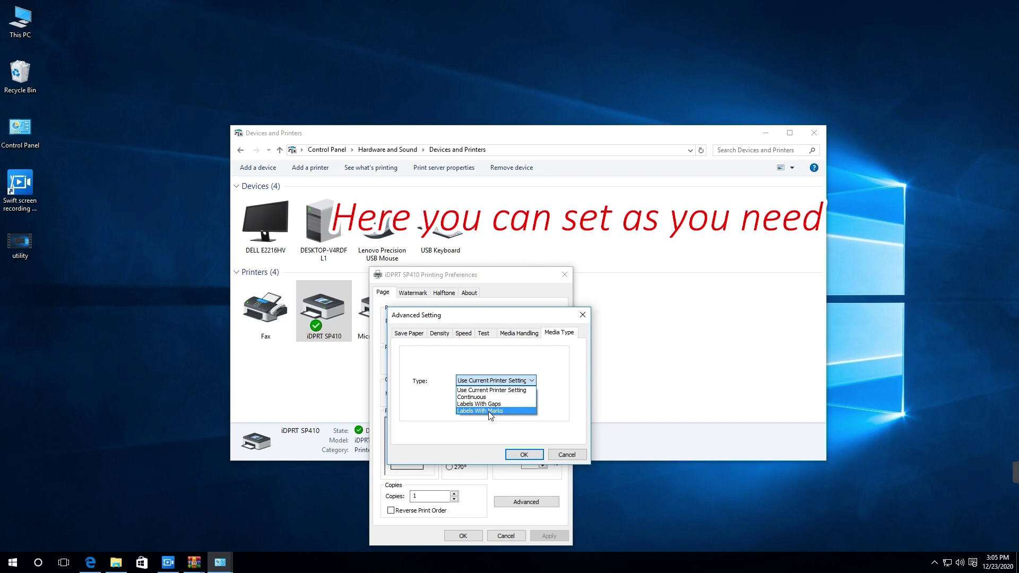
{"action": "left_click", "coordinate": [538, 457]}
{"action": "left_click", "coordinate": [415, 298]}
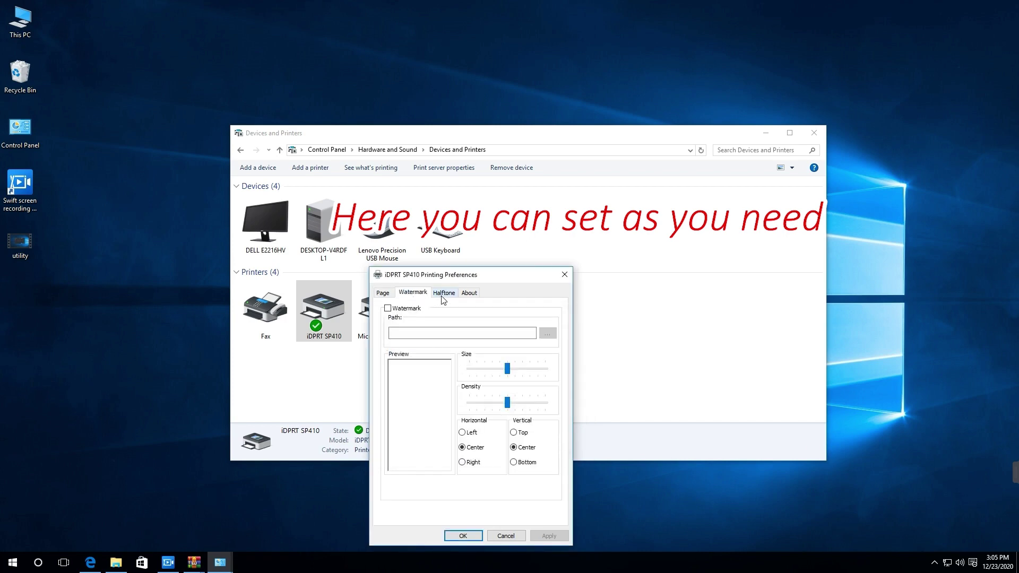
{"action": "left_click", "coordinate": [442, 295]}
{"action": "left_click", "coordinate": [467, 295]}
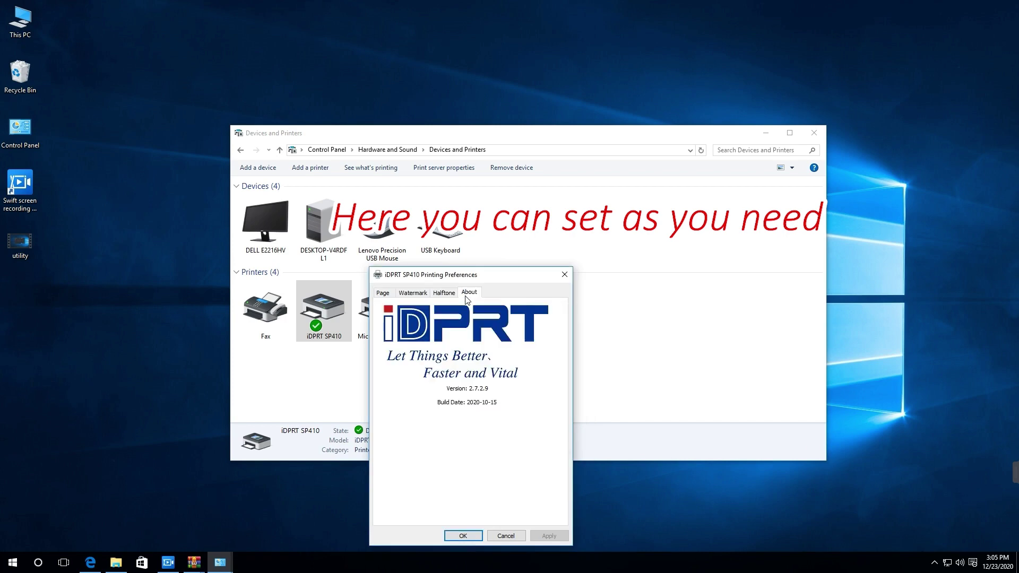
{"action": "left_click", "coordinate": [383, 292]}
{"action": "left_click", "coordinate": [564, 274]}
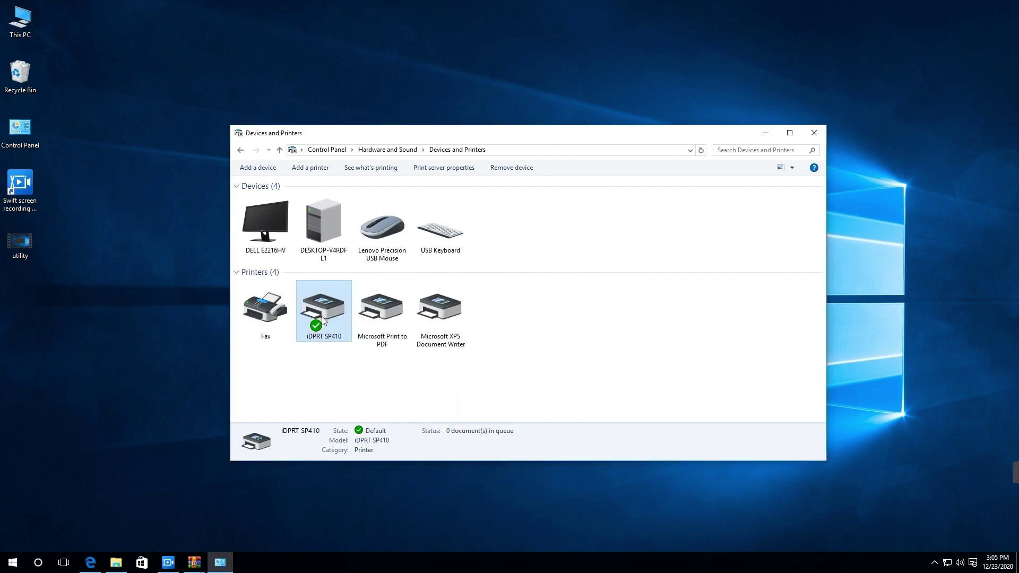
Print a test page from the iDPRT SP410's Printer properties General tab.
{"action": "right_click", "coordinate": [323, 321]}
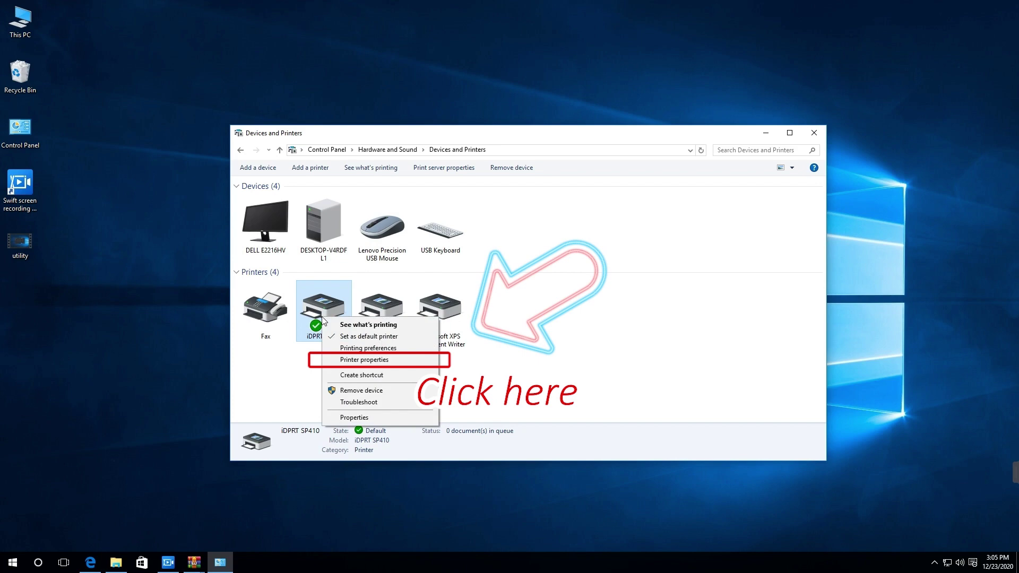
{"action": "left_click", "coordinate": [364, 359]}
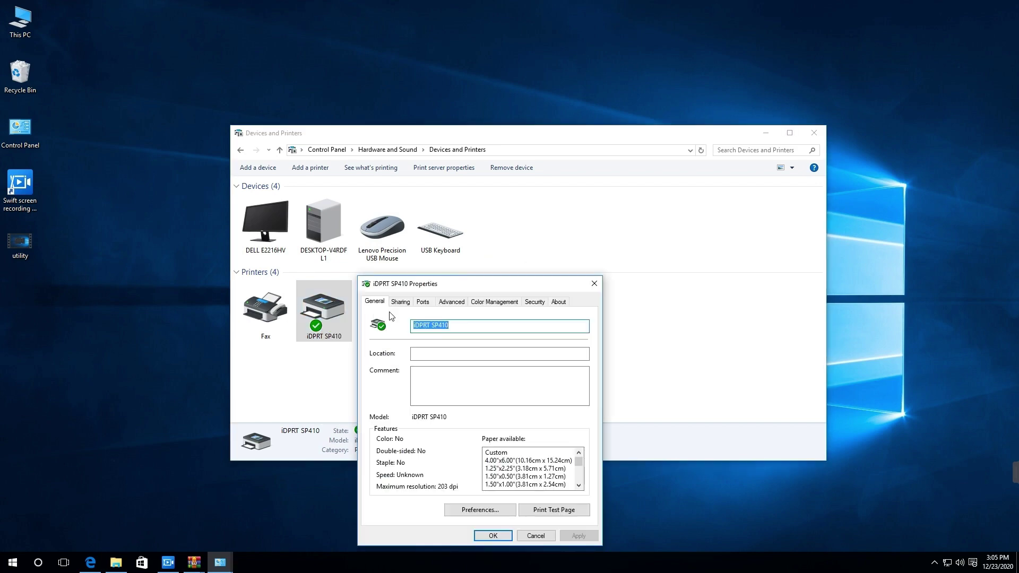
{"action": "left_click", "coordinate": [557, 510]}
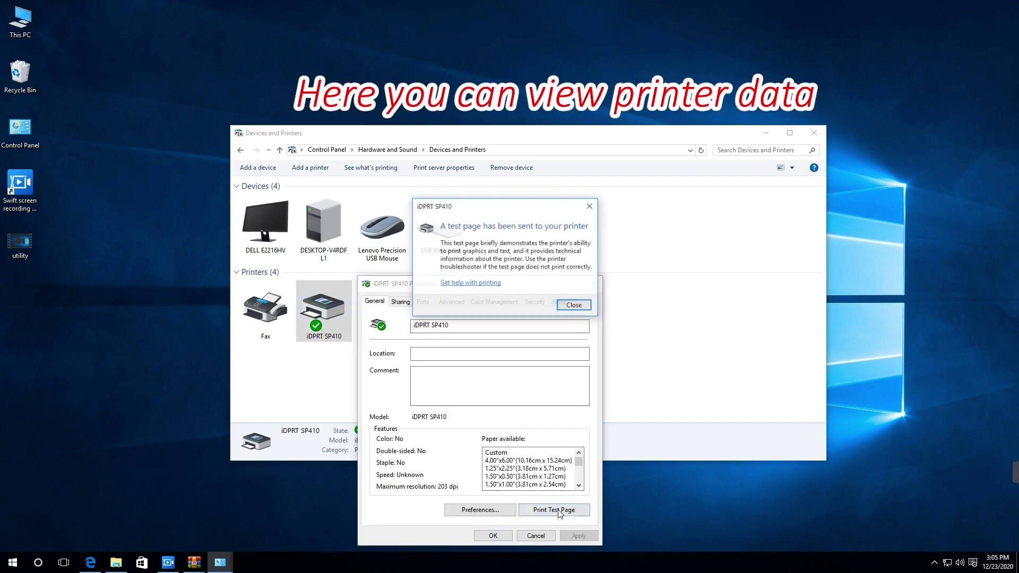